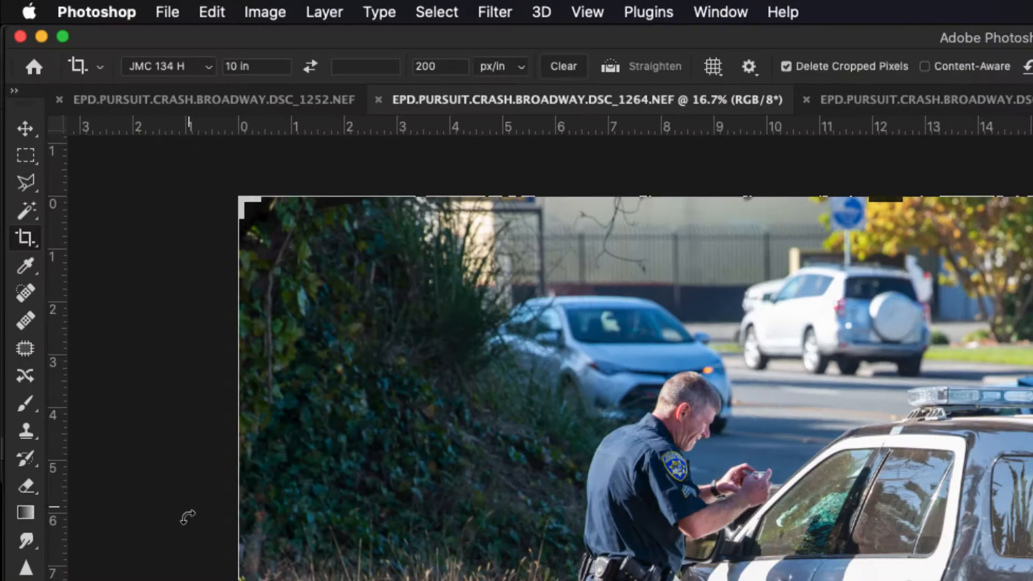
Step: Activate the Crop tool and bring up the crop preview on the police car photo
click(209, 66)
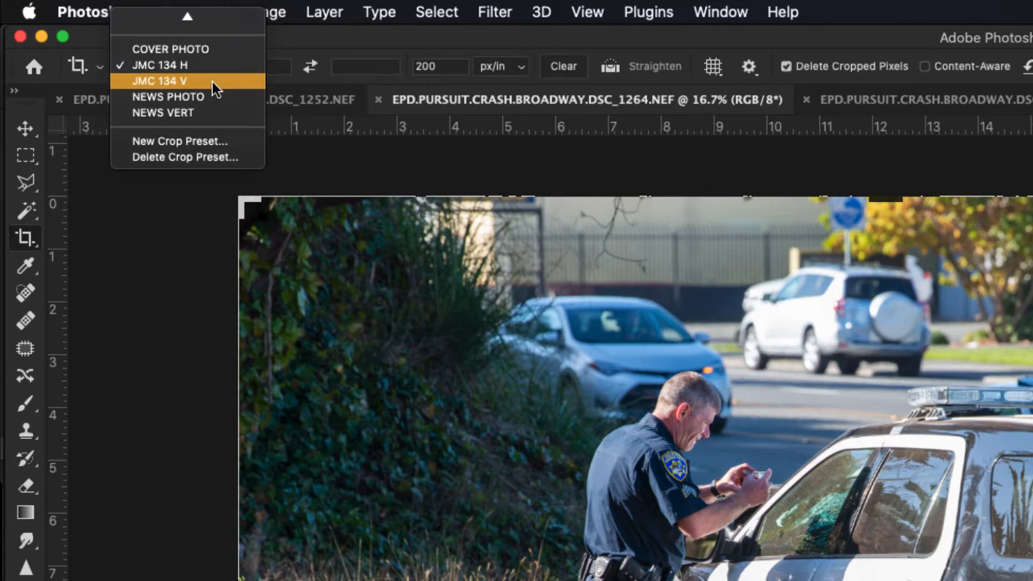
key(Escape)
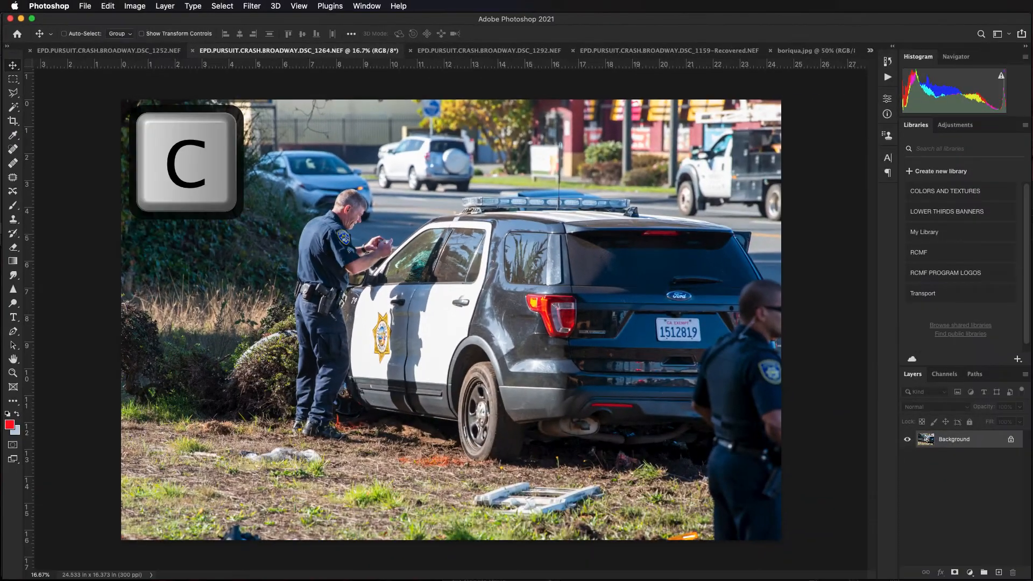
key(c)
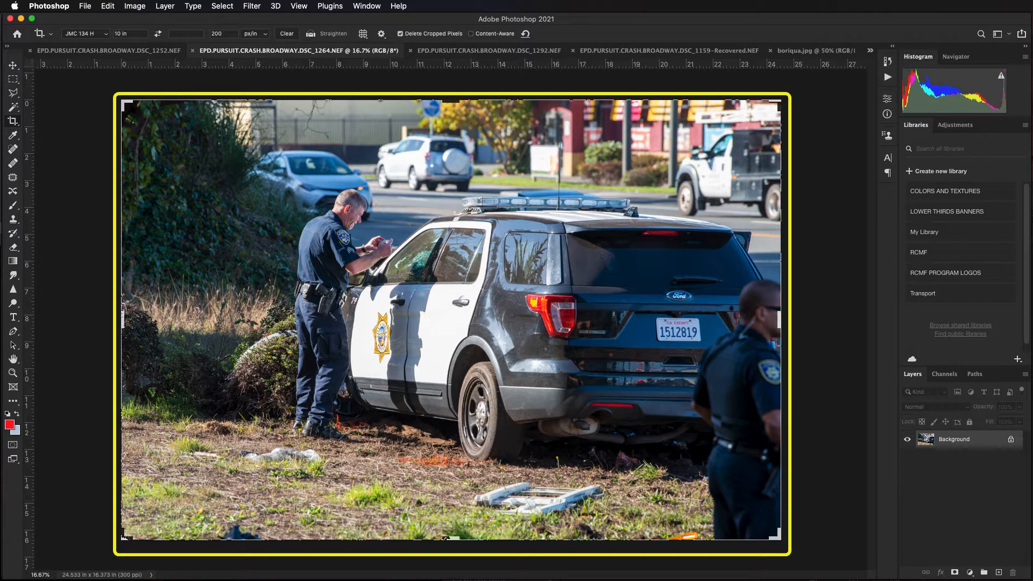
click(510, 216)
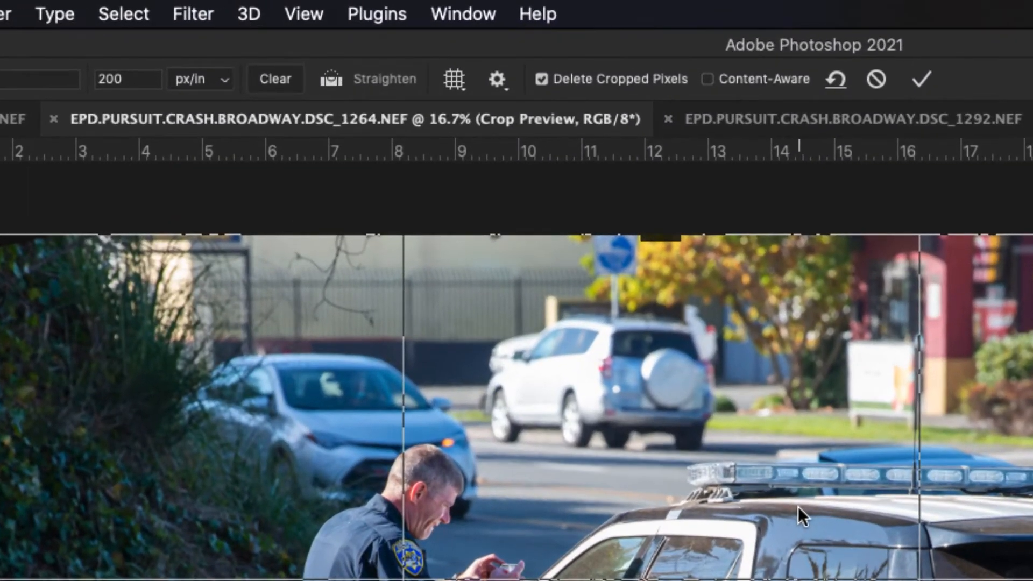
Step: Set the crop overlay to Rule of Thirds and choose the JMC 134 H crop preset
click(461, 86)
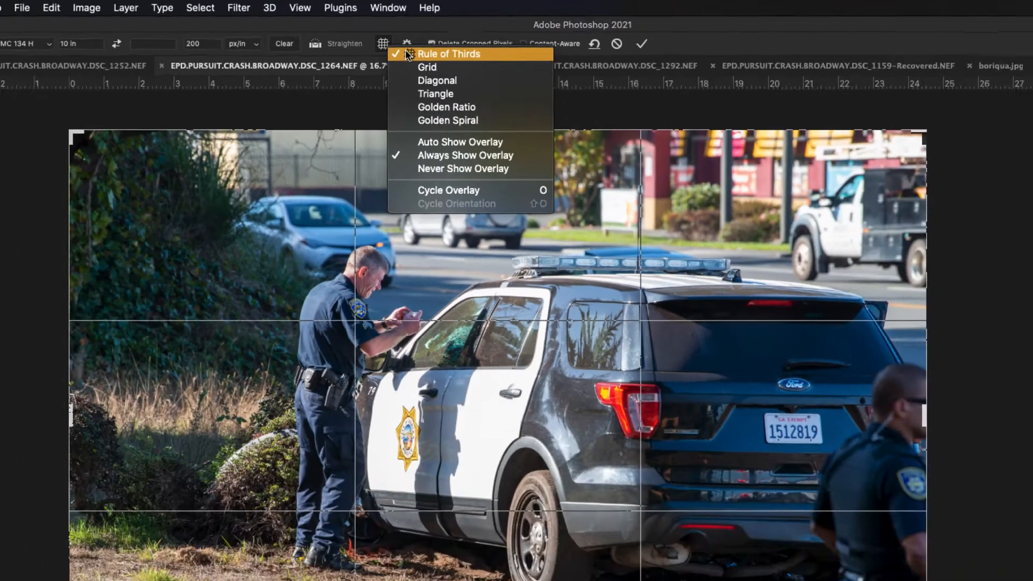
click(498, 96)
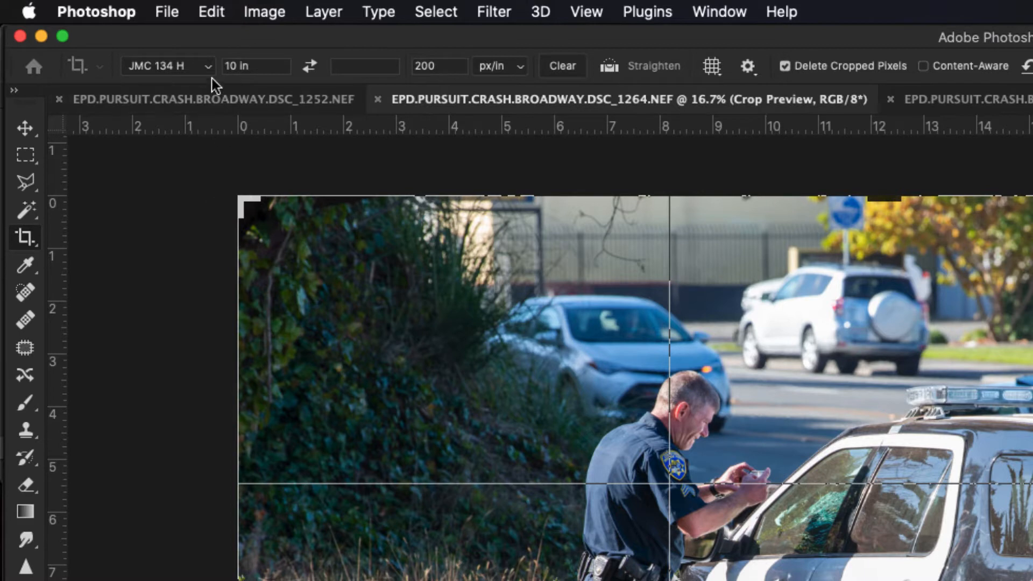
click(204, 65)
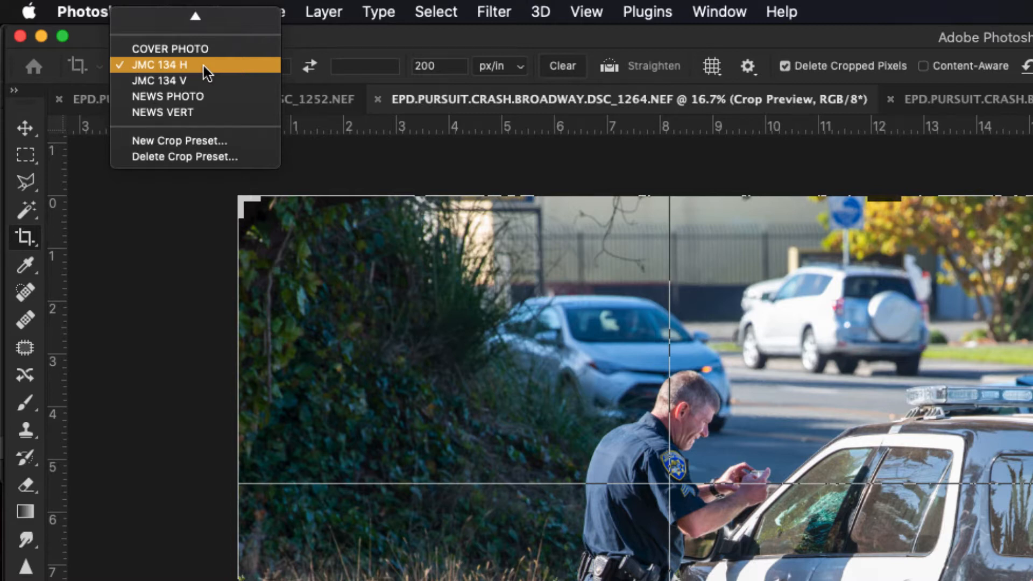
click(203, 65)
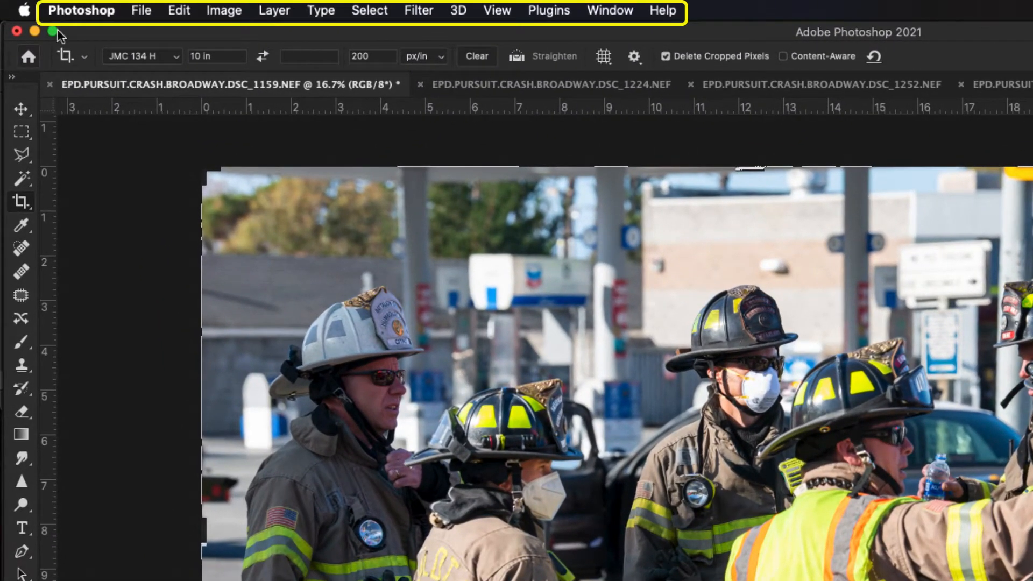
Step: Check the firefighter photo's image size and set the status readout to show document dimensions
click(231, 9)
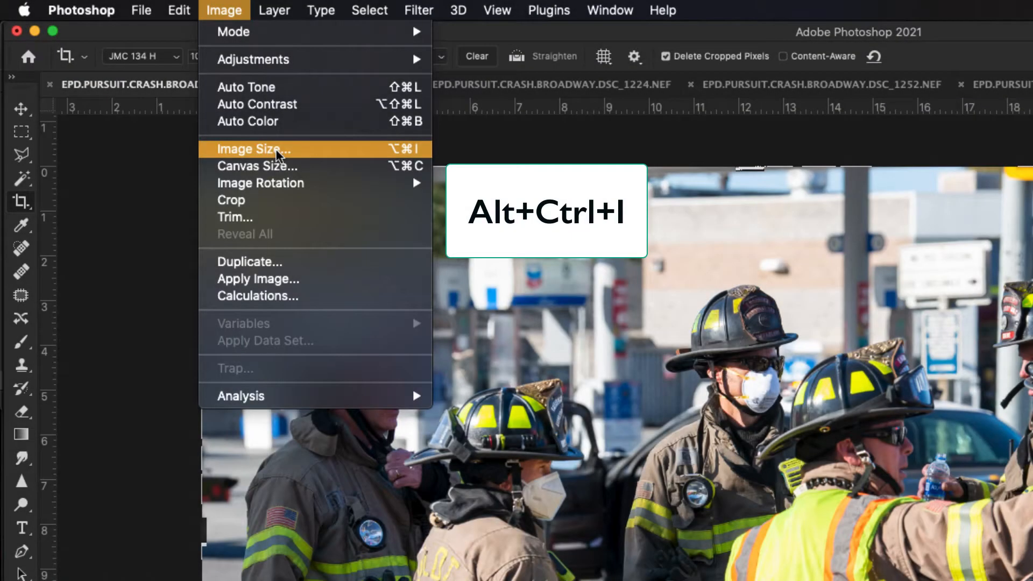
click(276, 152)
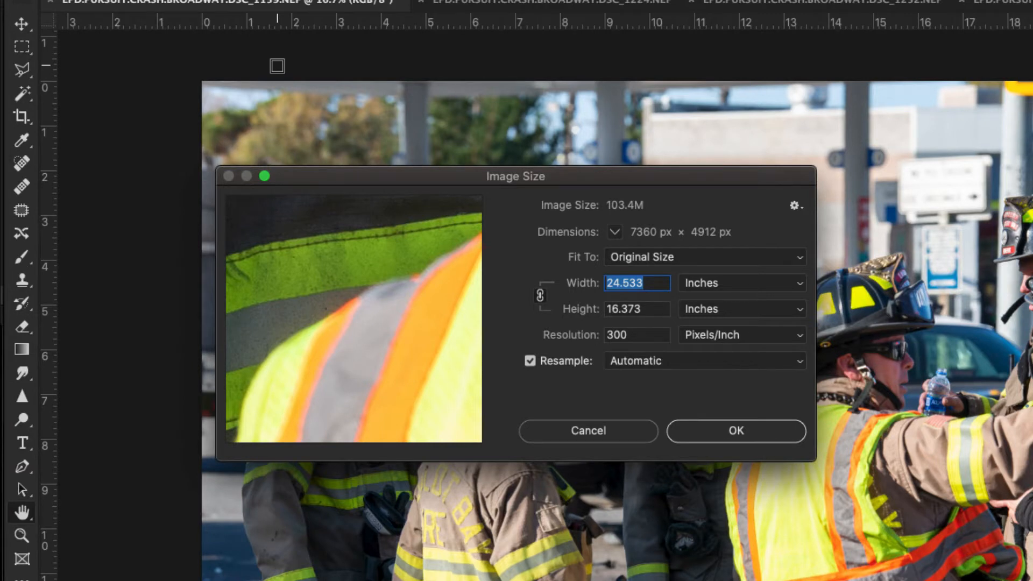
key(Return)
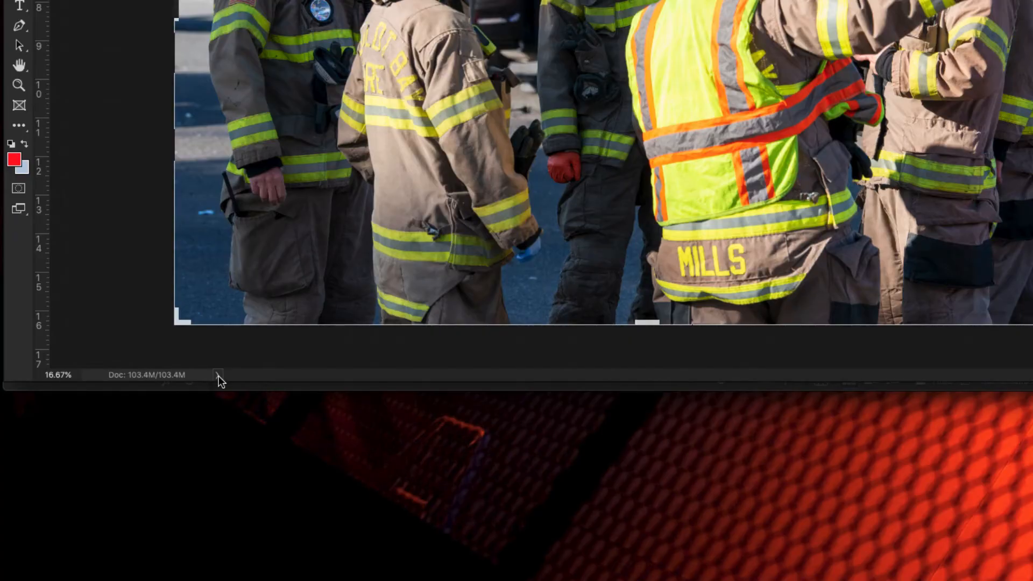
click(218, 376)
click(230, 413)
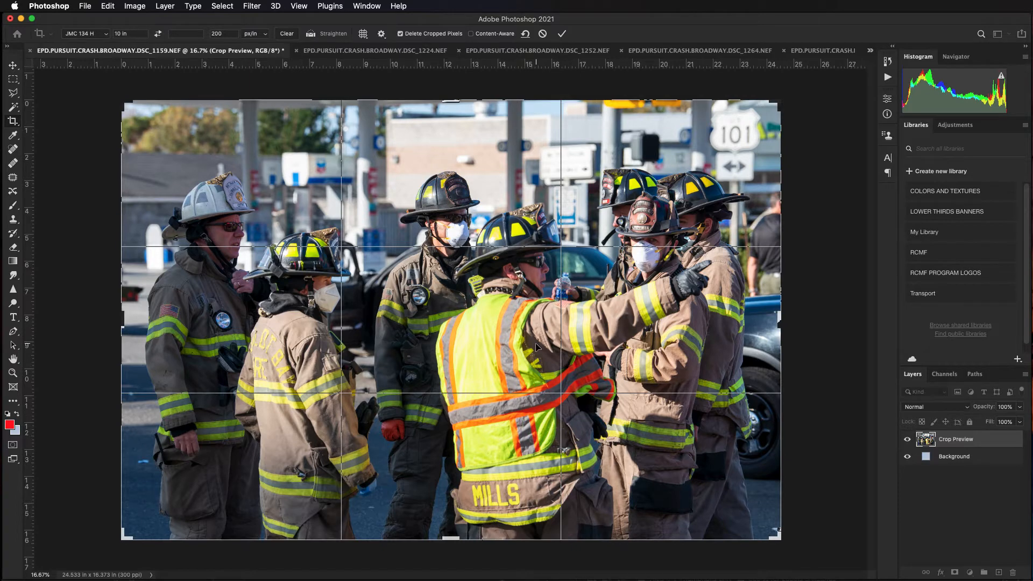
Step: Crop the firefighter photo at full frame to 10 in wide and 200 px/in with the JMC 134 H preset
key(Return)
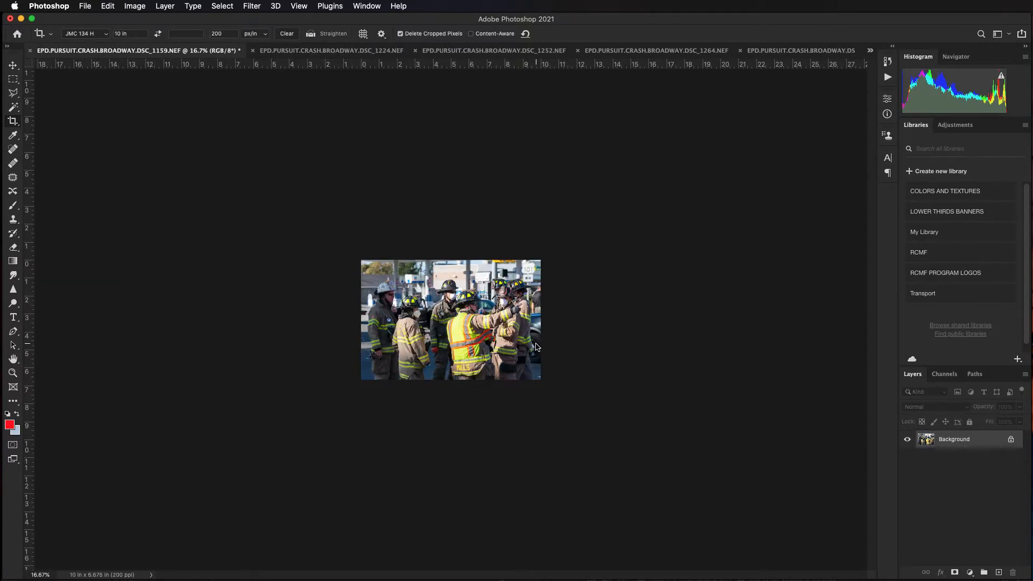
key(super+z)
key(Return)
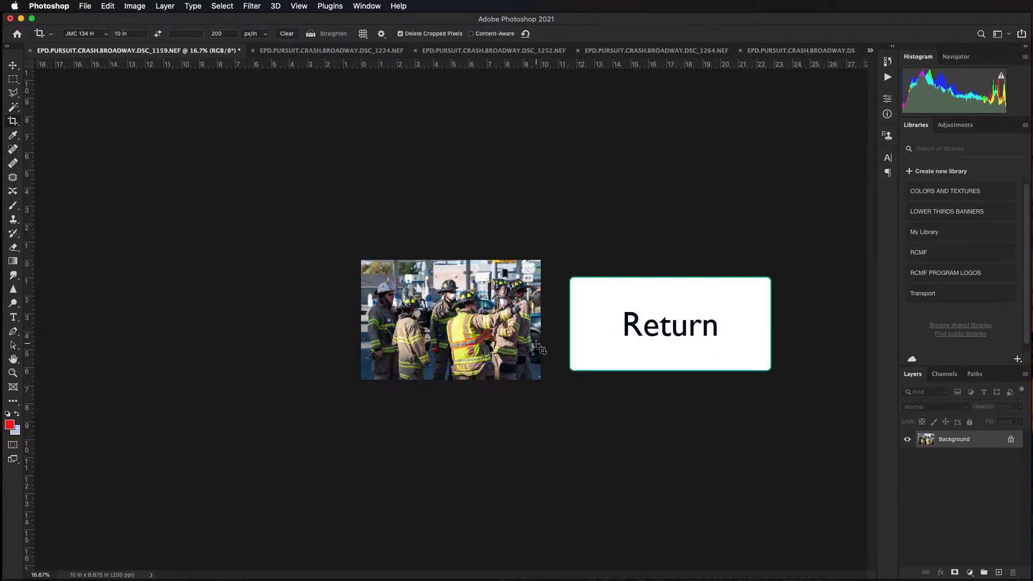
key(Return)
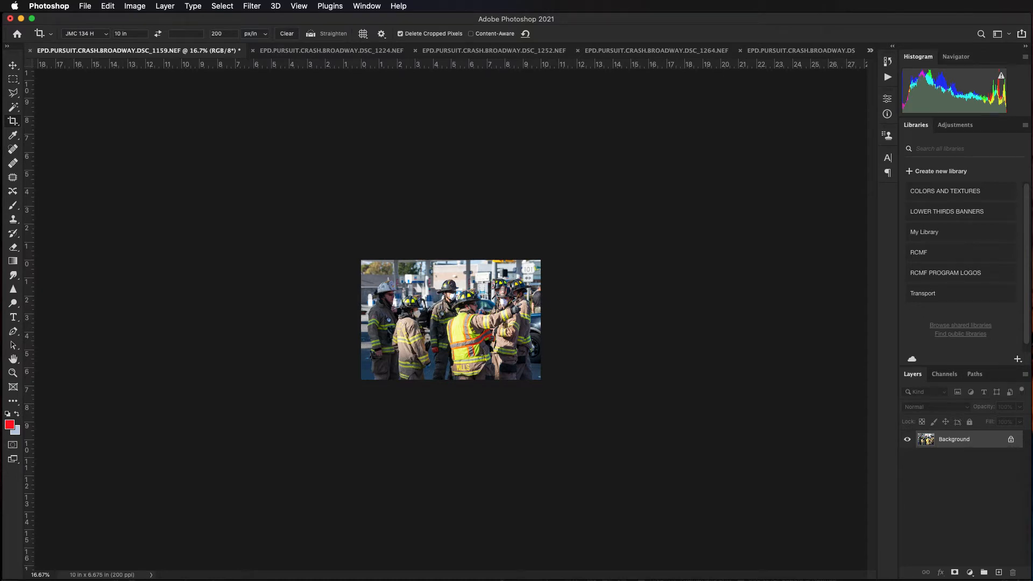
key(super+equal)
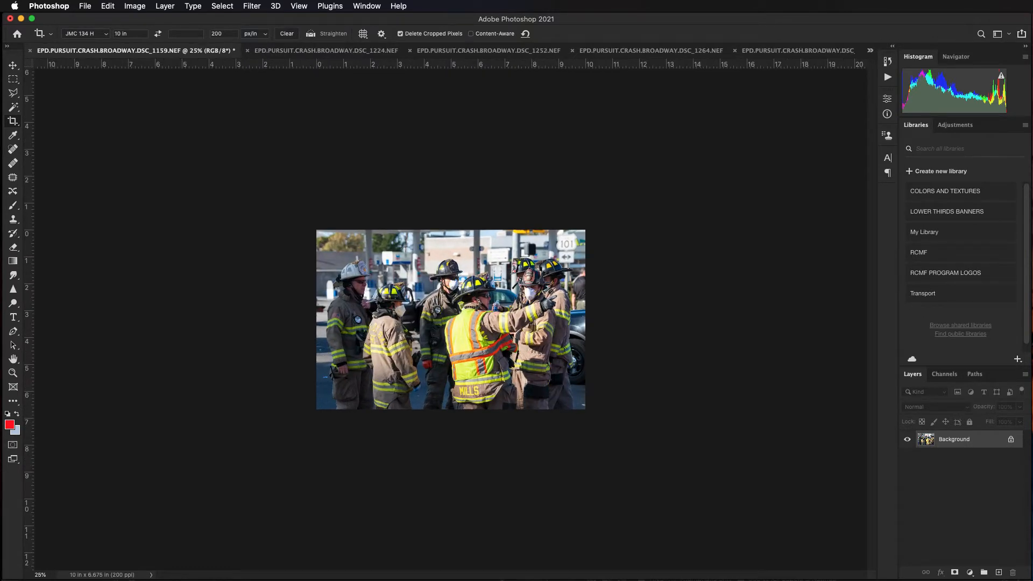
key(super+equal)
key(super+equal)
key(super+equal)
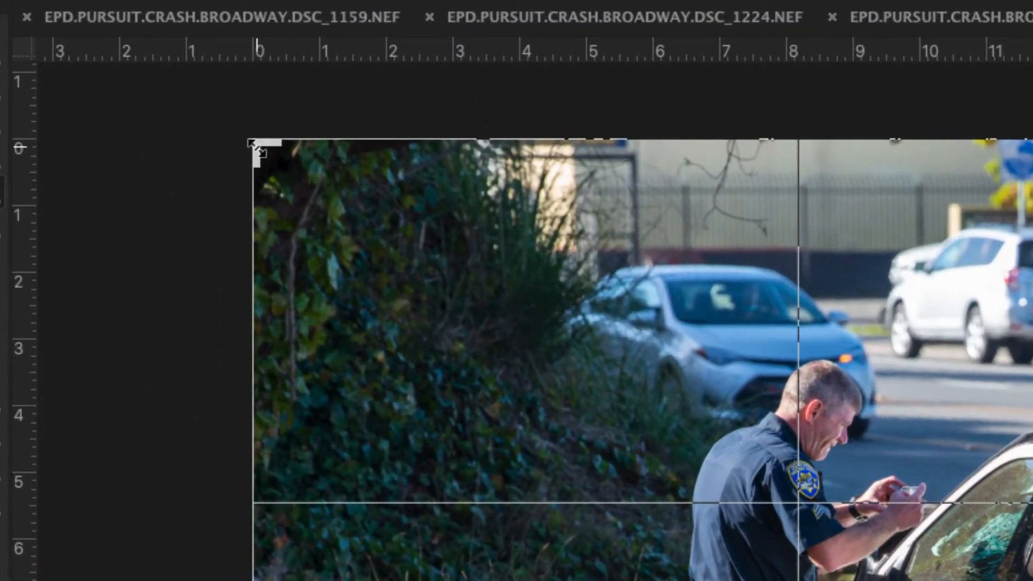
Step: Try cropping the police car photo inward from its upper-left corner, keeping the preset proportions
click(257, 146)
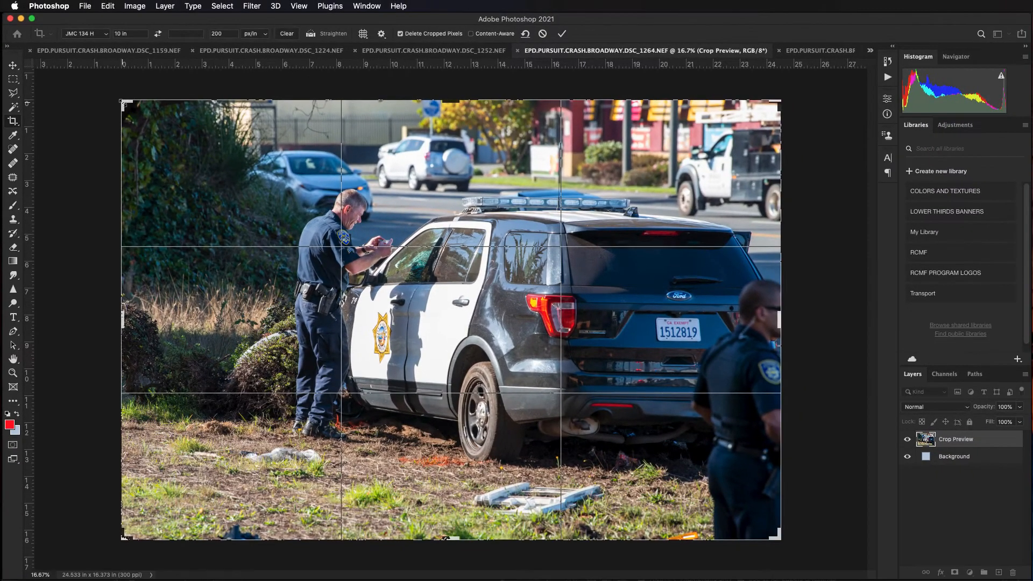
drag(122, 102, 191, 140)
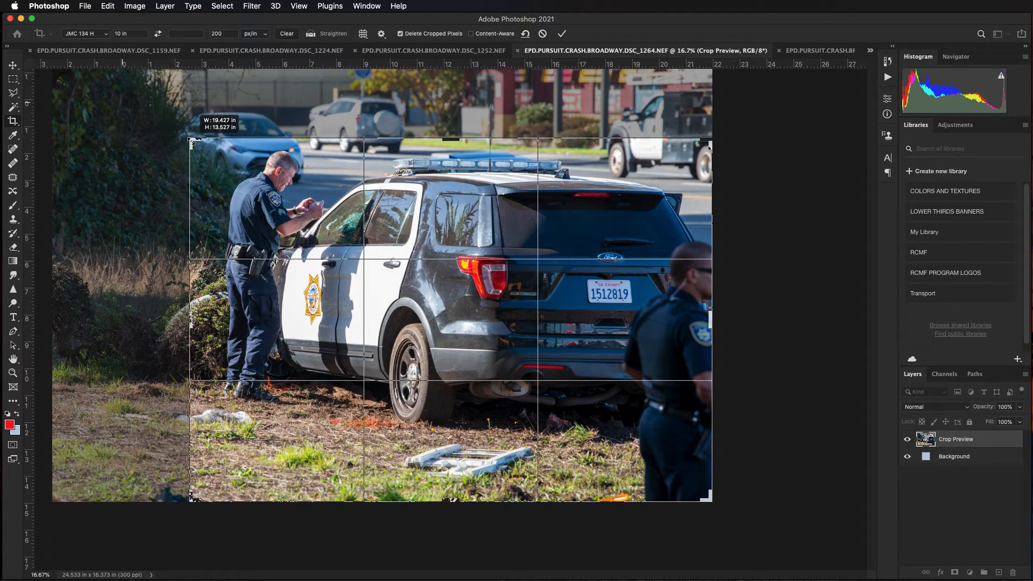
mouse_move(191, 140)
mouse_down()
mouse_move(188, 118)
mouse_move(204, 137)
mouse_up()
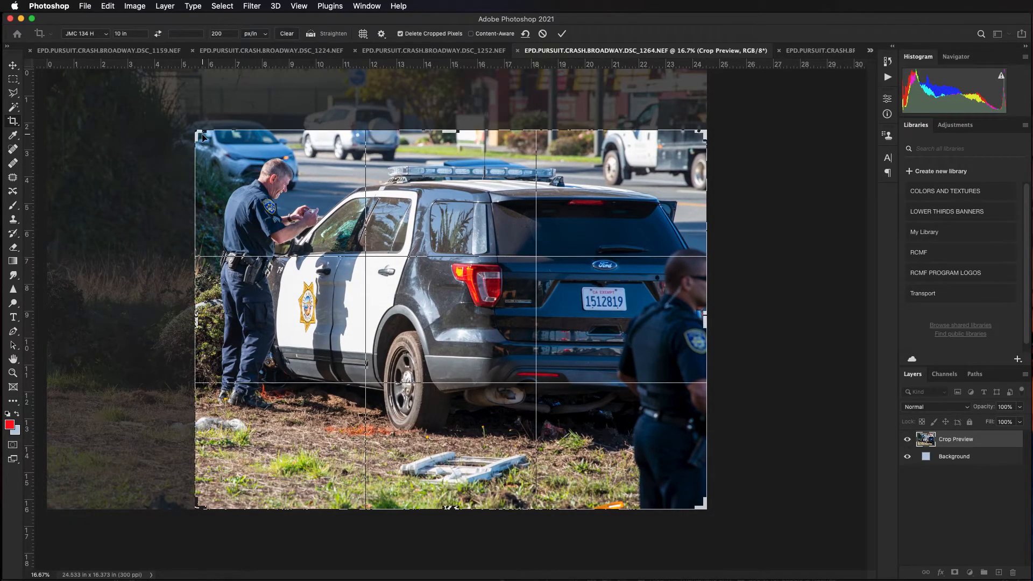
key(Return)
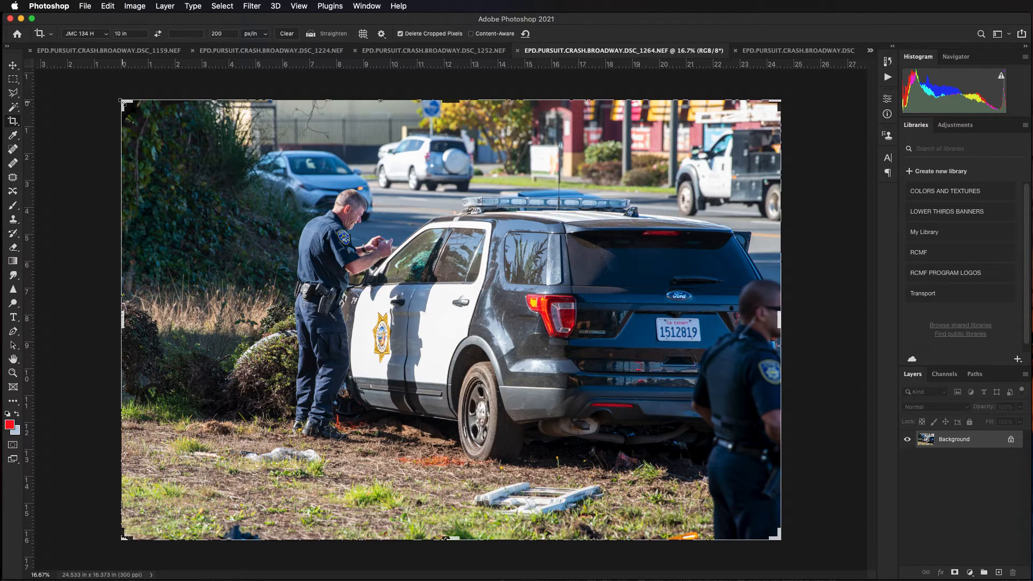
drag(121, 101, 163, 155)
drag(119, 100, 123, 105)
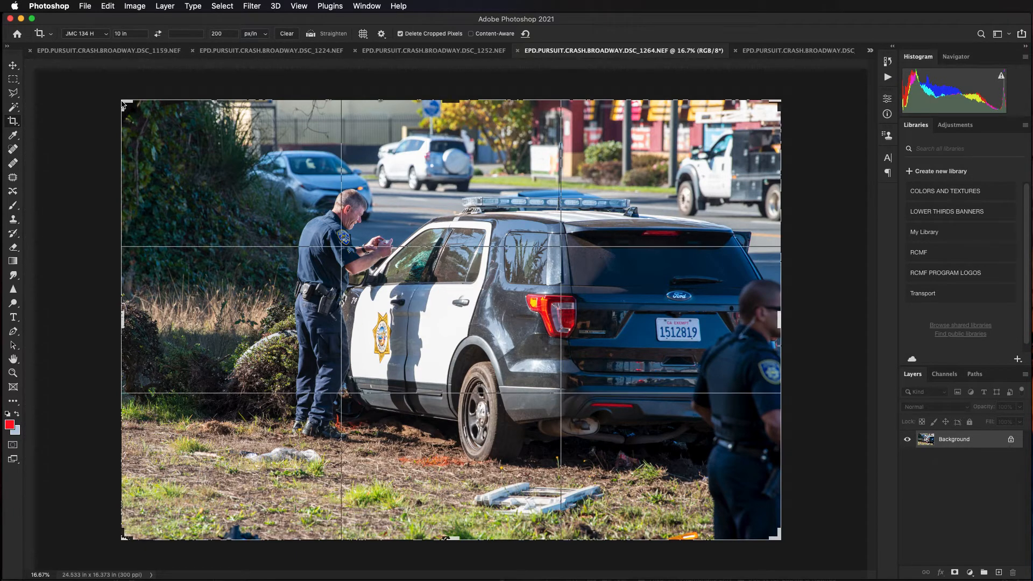
Step: Crop the police car photo proportionally around its centre to 10 in at 200 px/in, shifting it to include the officer and full licence plate
key(alt+shift)
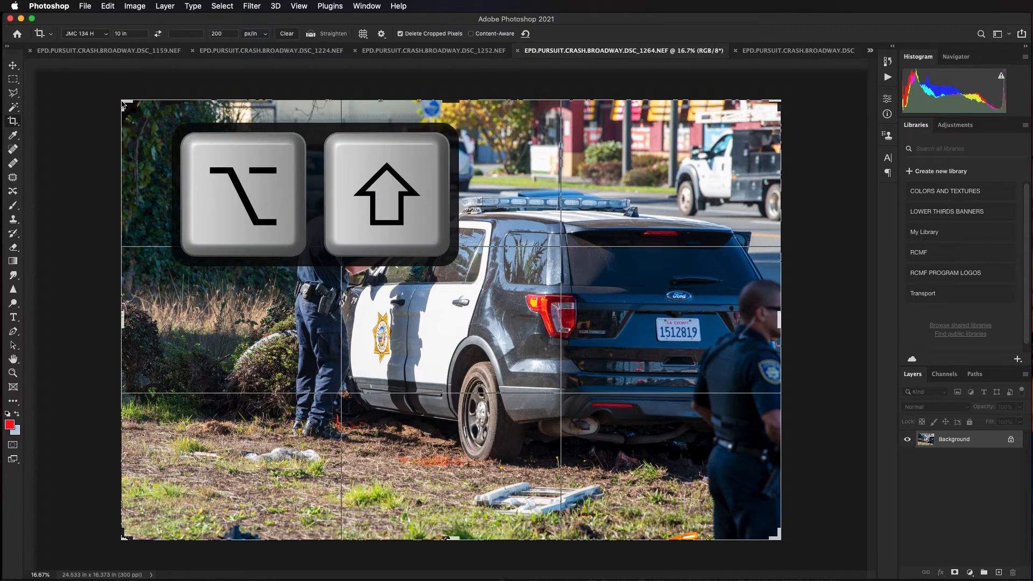
drag(123, 105, 198, 197)
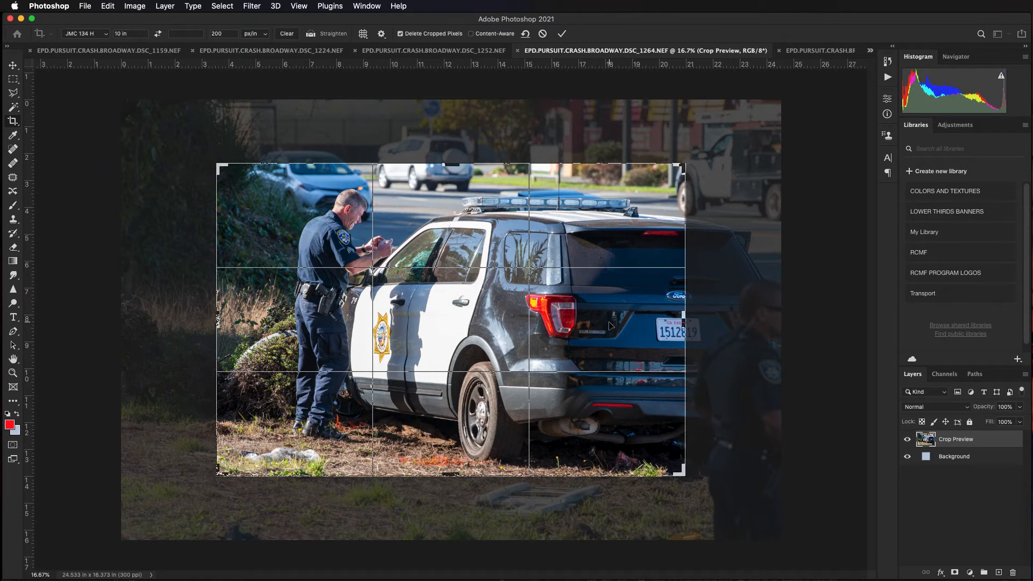
mouse_move(611, 329)
mouse_down()
mouse_move(591, 326)
mouse_move(596, 334)
mouse_up()
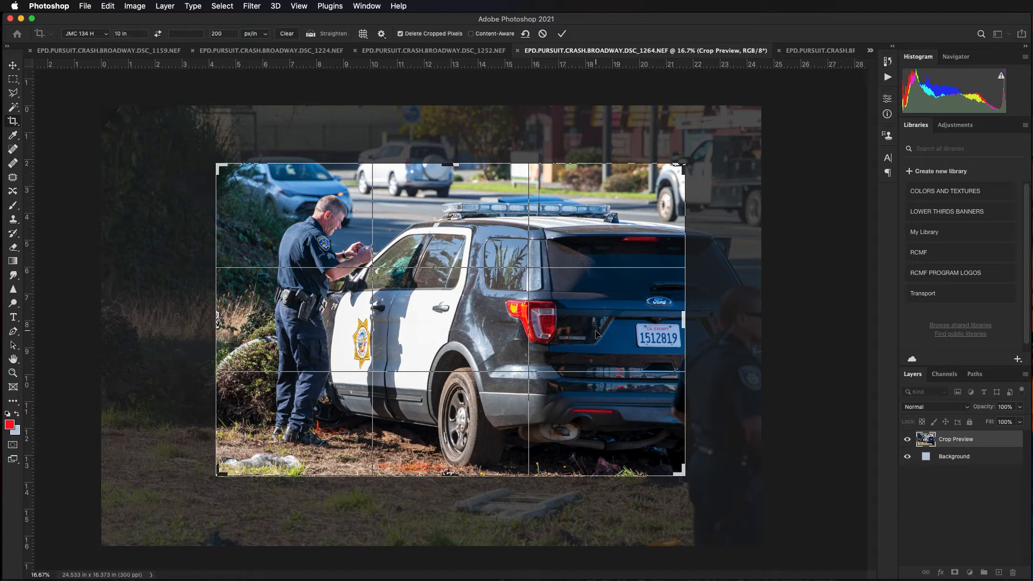
key(Return)
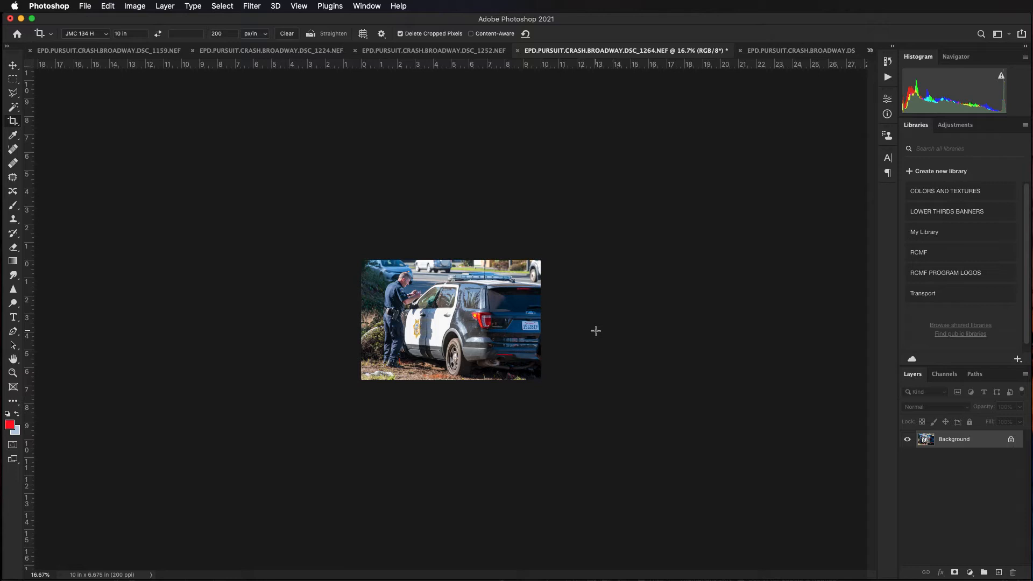
key(super+0)
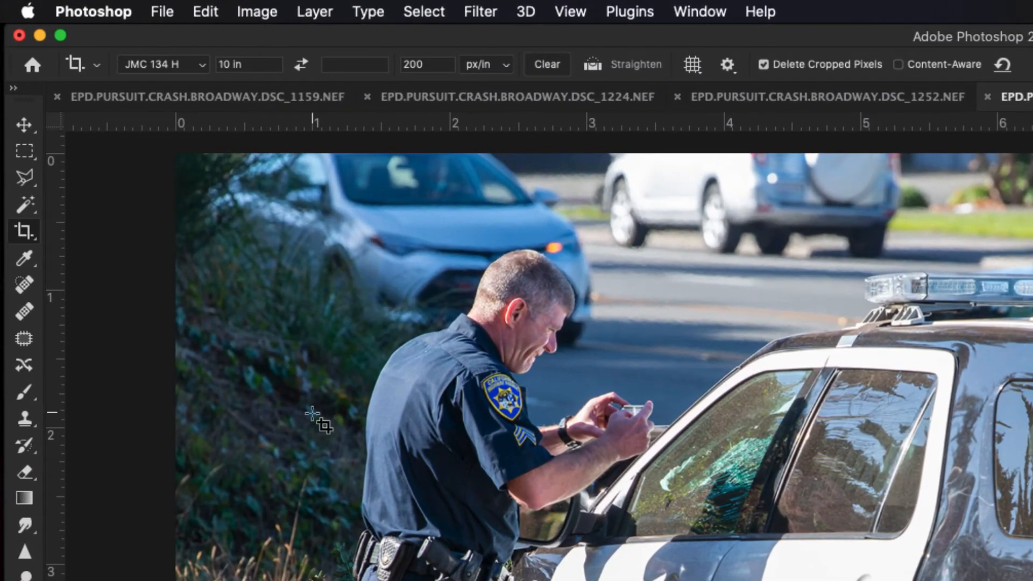
Step: Start saving the cropped photo under Save As, choosing the JPEG subfolder of the crop folder inside CROP TOOOL DEMO
click(164, 9)
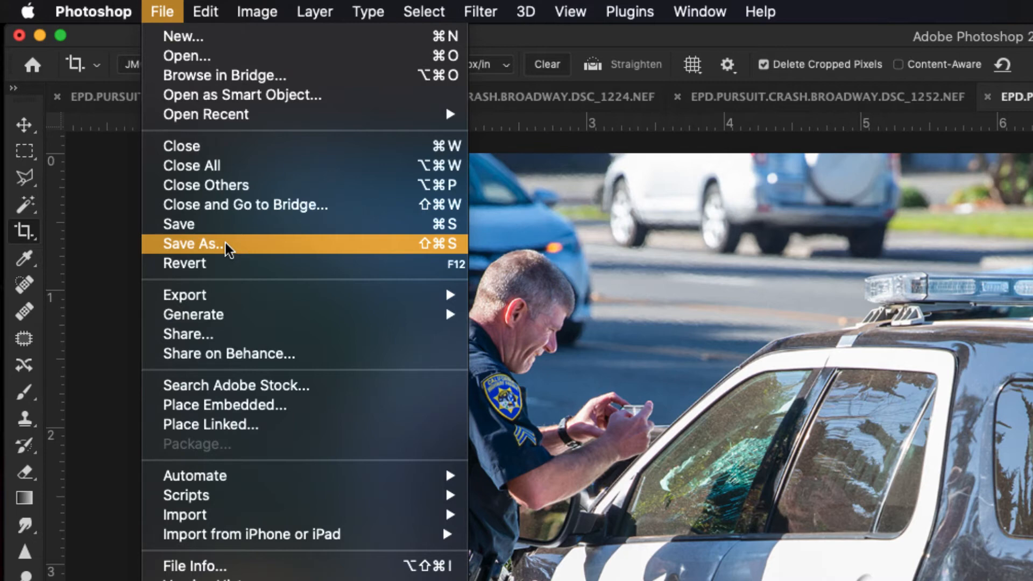
click(226, 248)
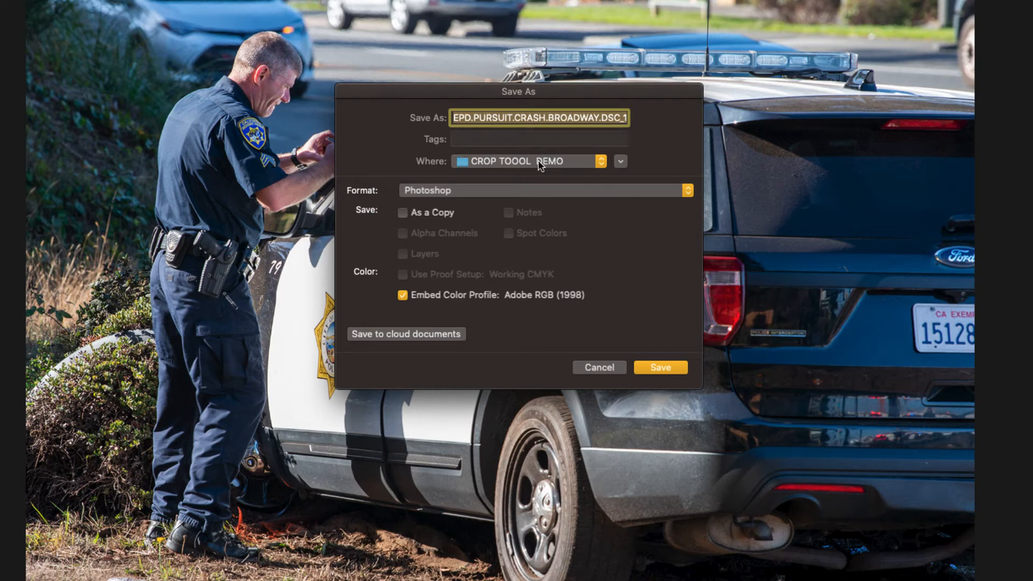
click(621, 163)
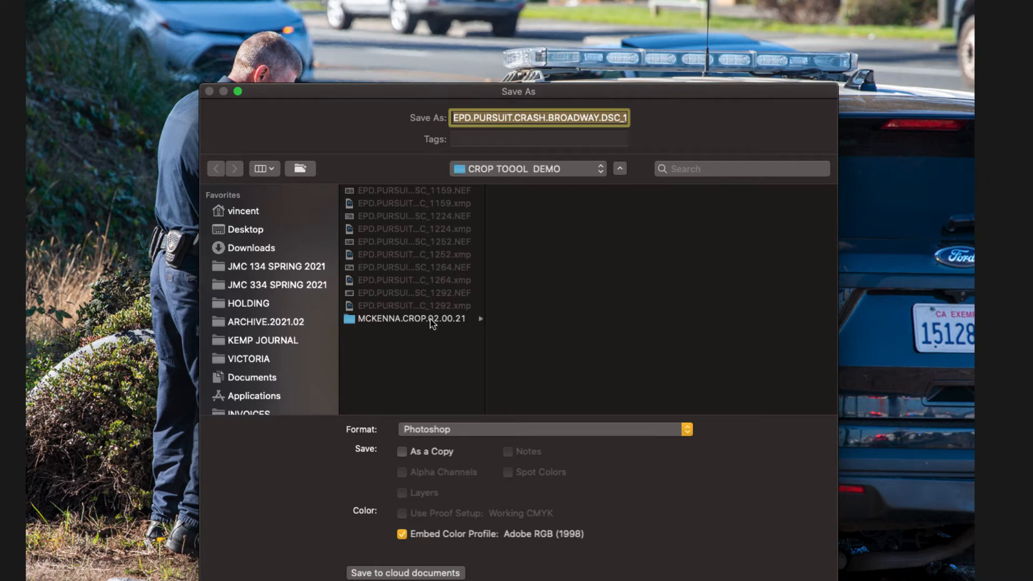
click(430, 320)
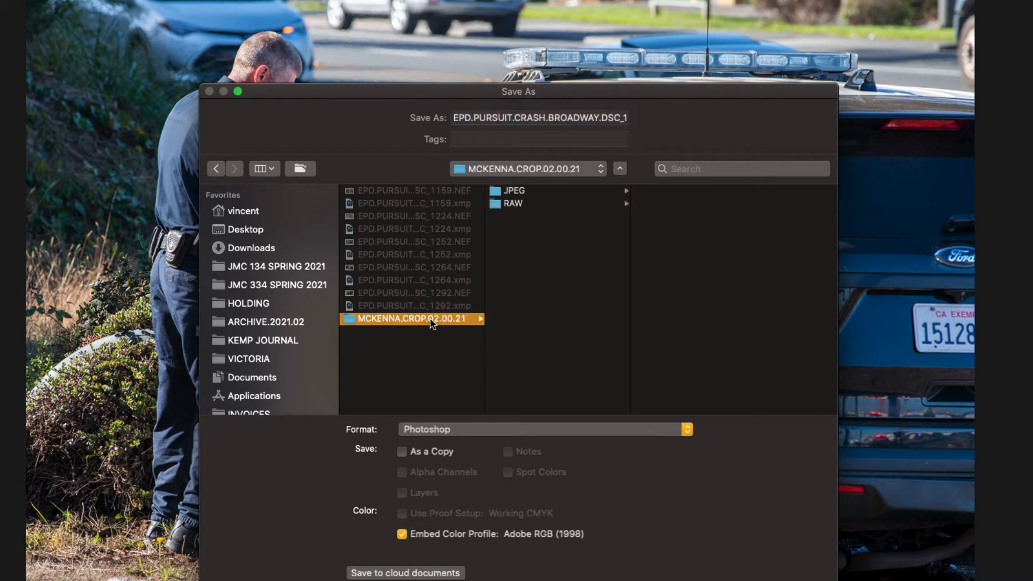
click(539, 196)
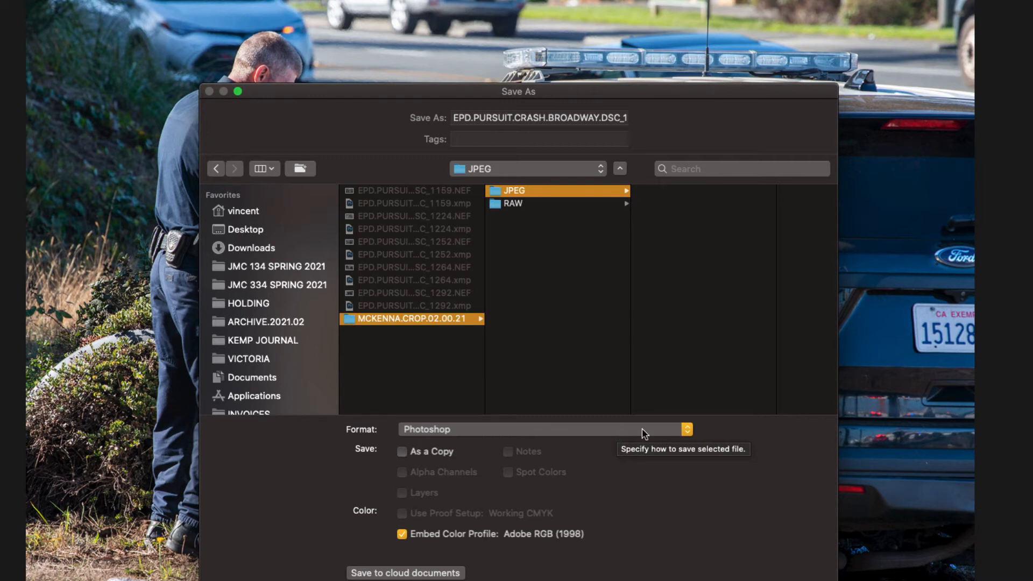
Step: Save the cropped police car photo in JPEG format with image quality 8
click(681, 431)
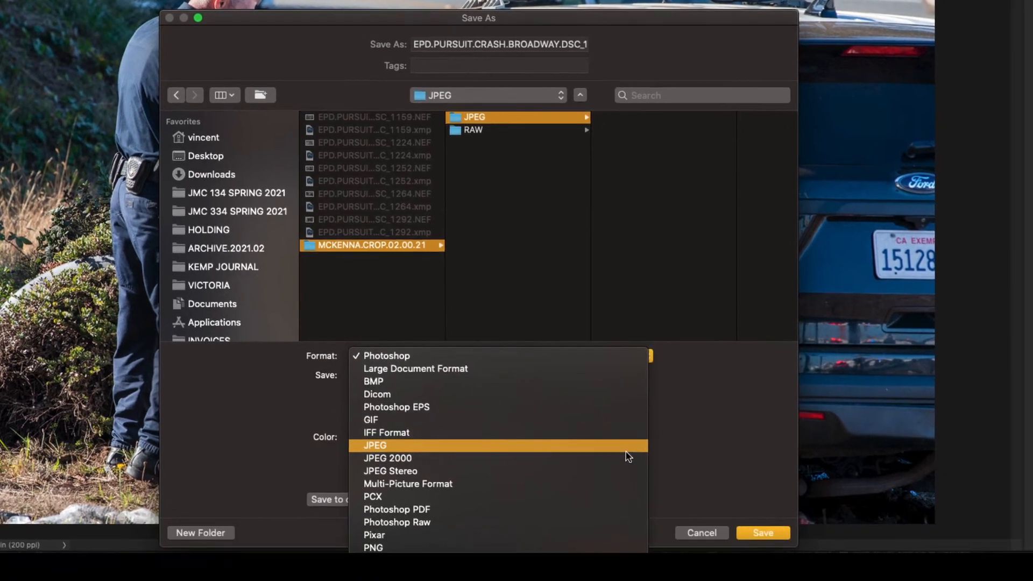
click(629, 457)
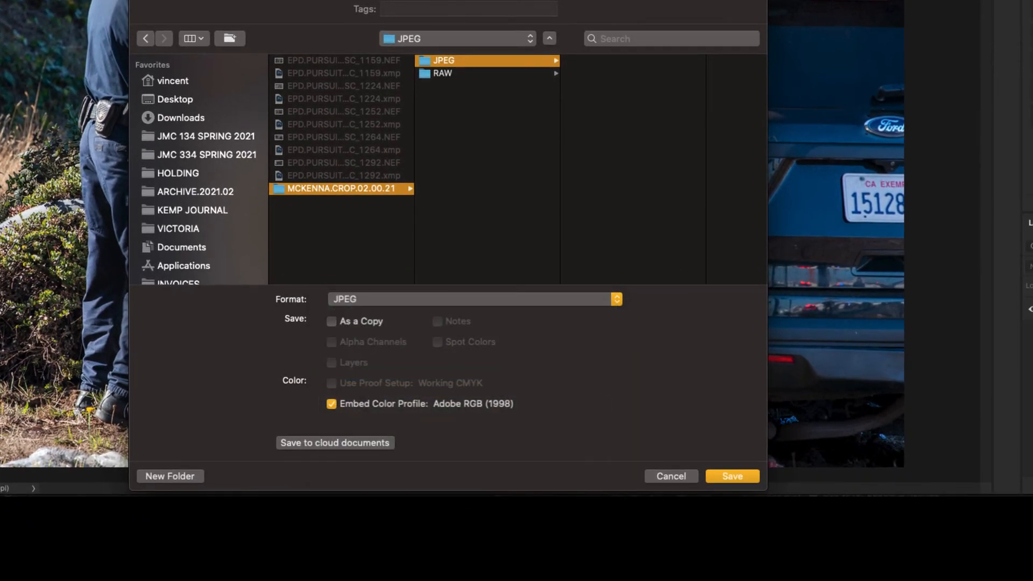
click(733, 476)
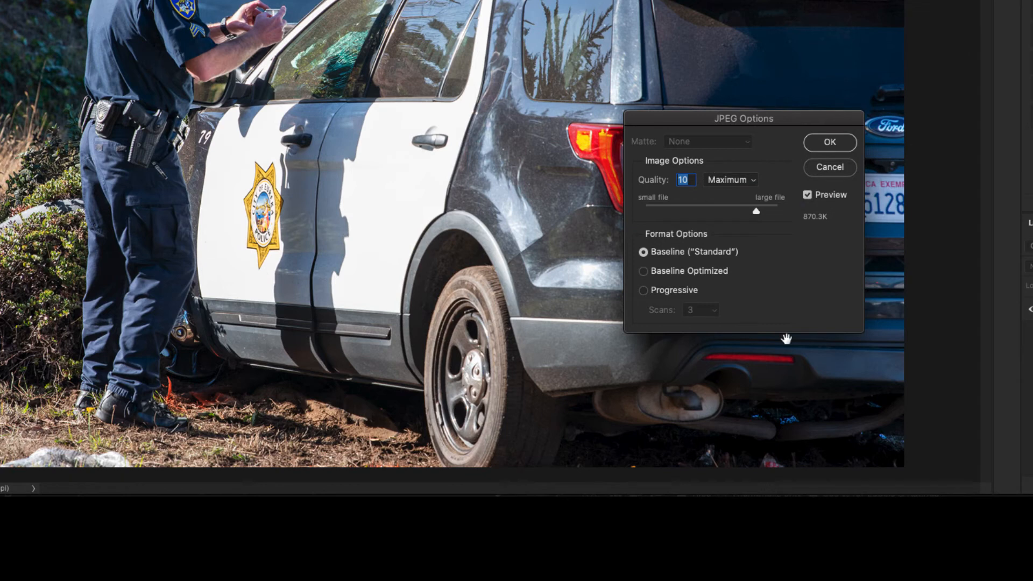
text(8)
click(829, 143)
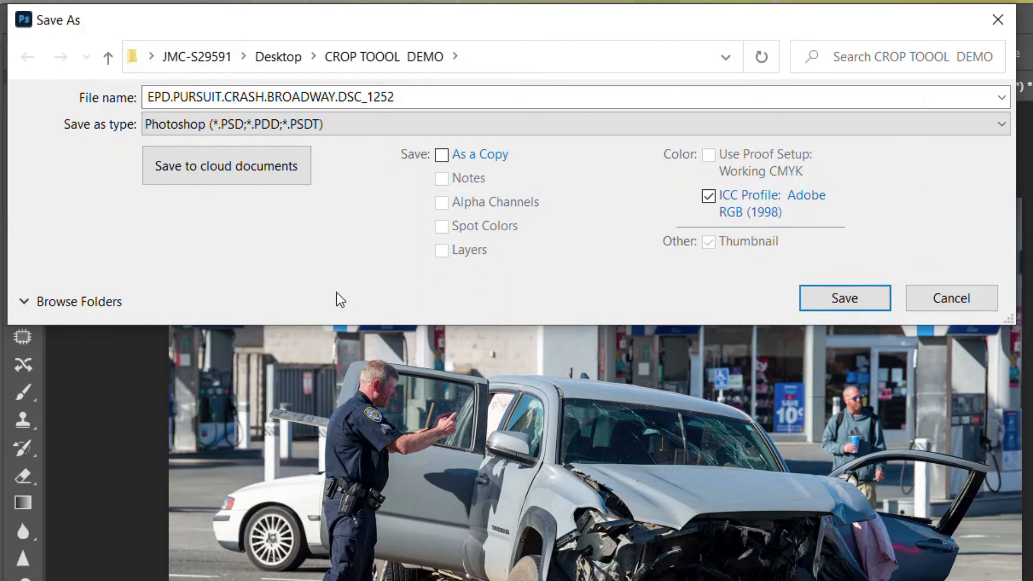
Step: Save the wrecked pickup photo DSC_1252 in JPEG format in the JPEG subfolder of the crop folder inside CROP TOOOL DEMO
click(102, 303)
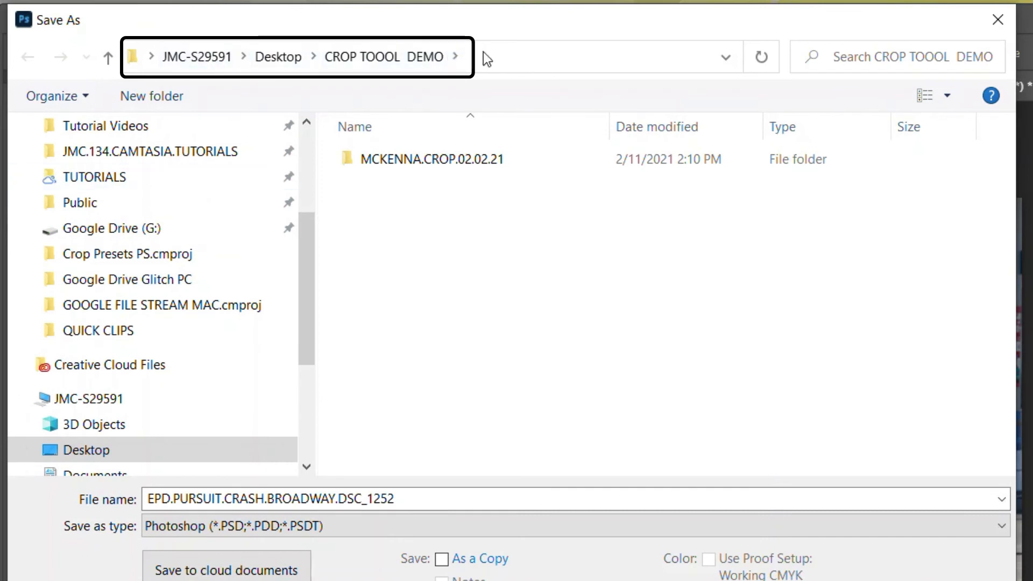
double_click(394, 160)
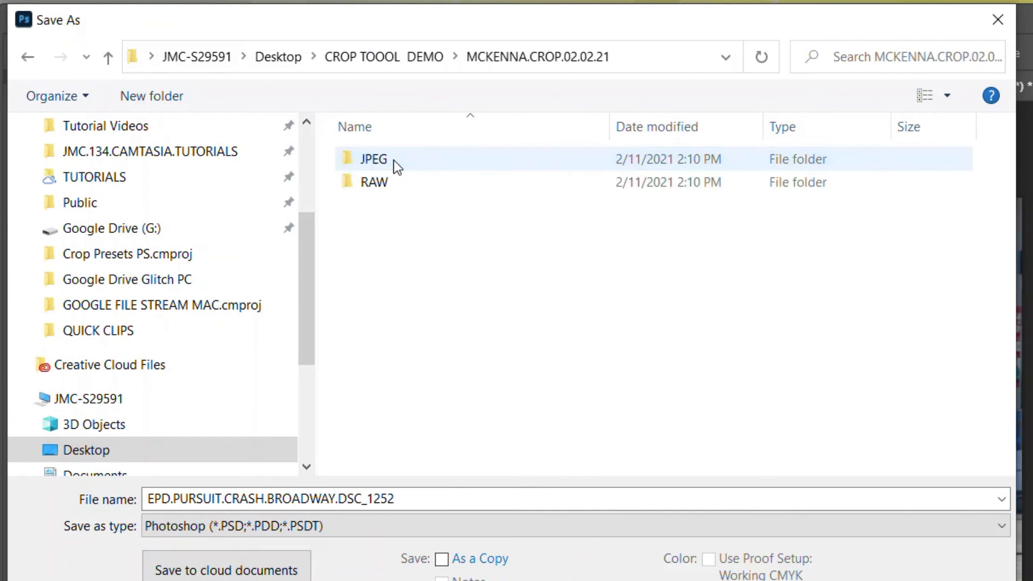
double_click(347, 160)
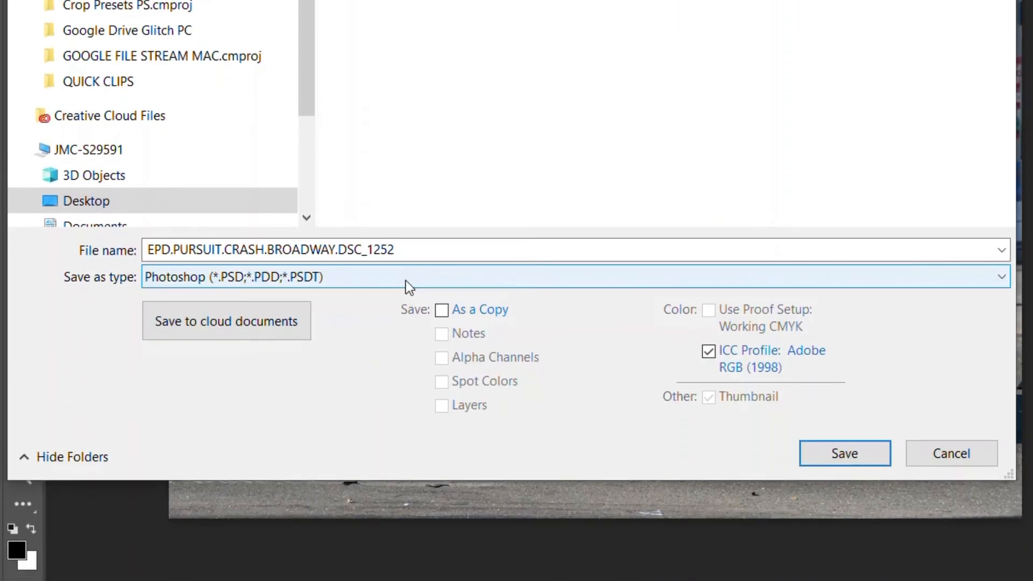
click(406, 280)
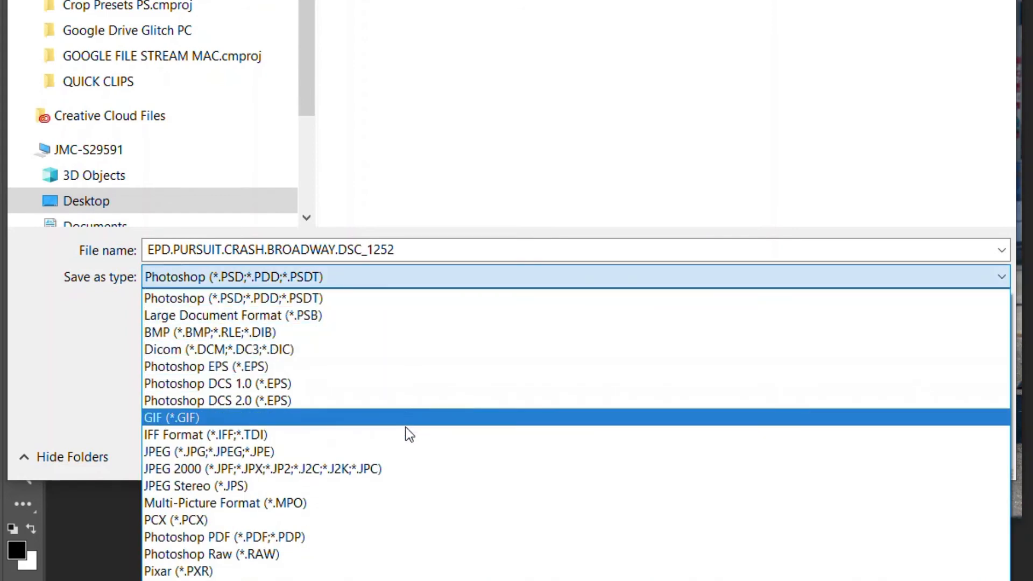
click(409, 451)
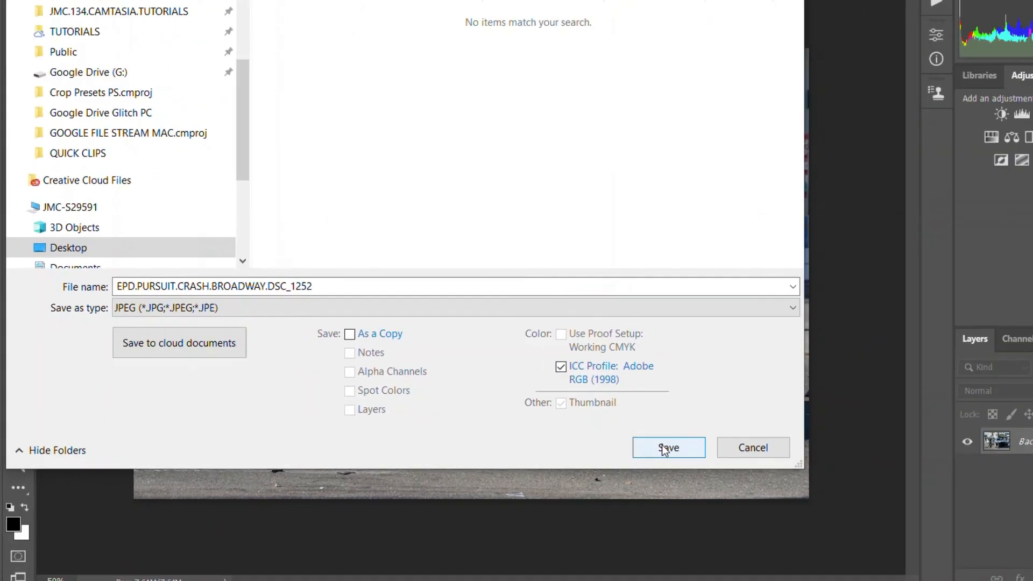
click(837, 454)
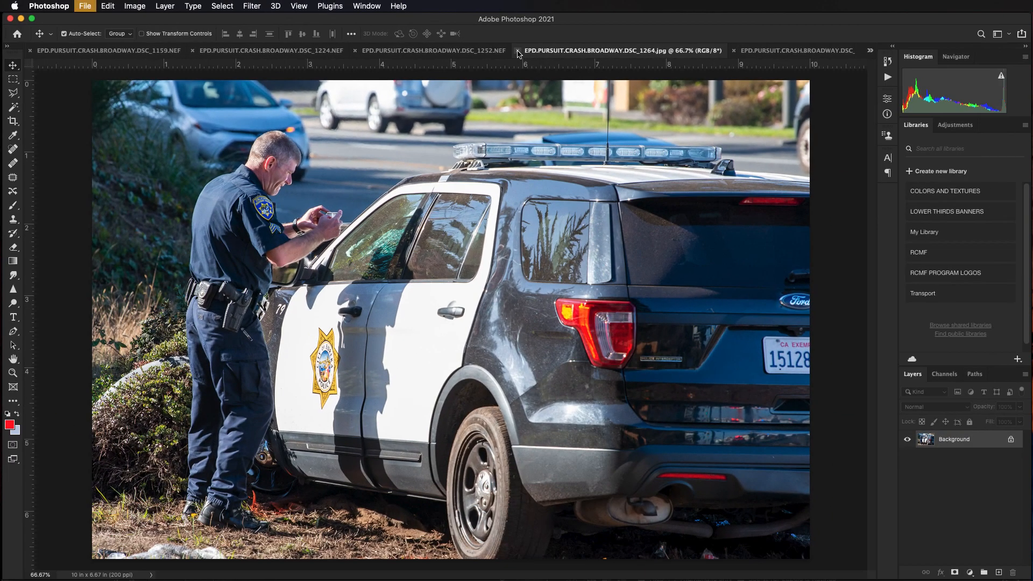
Step: Close the saved police car photo EPD.PURSUIT.CRASH.BROADWAY.DSC_1264.jpg
click(518, 51)
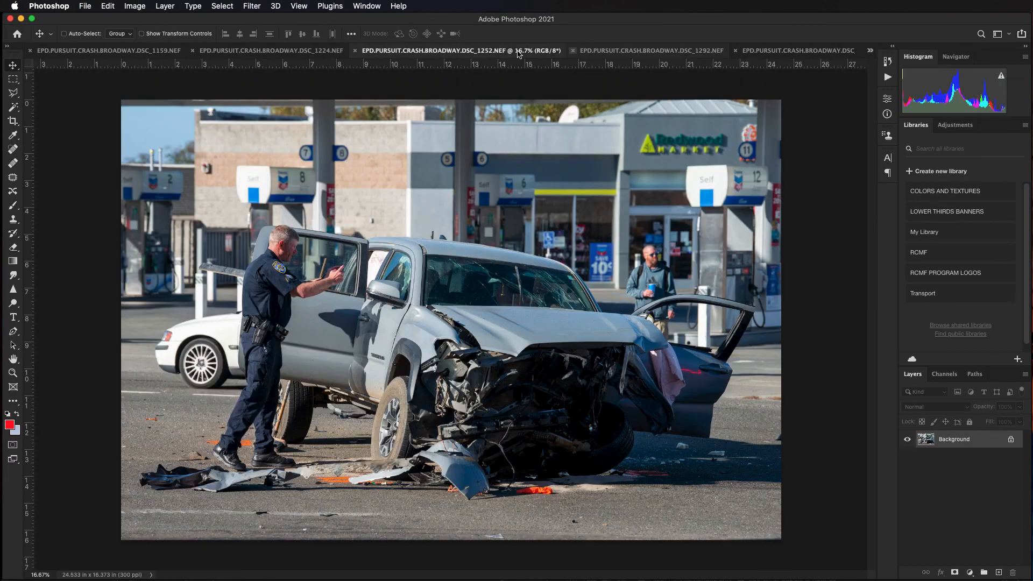